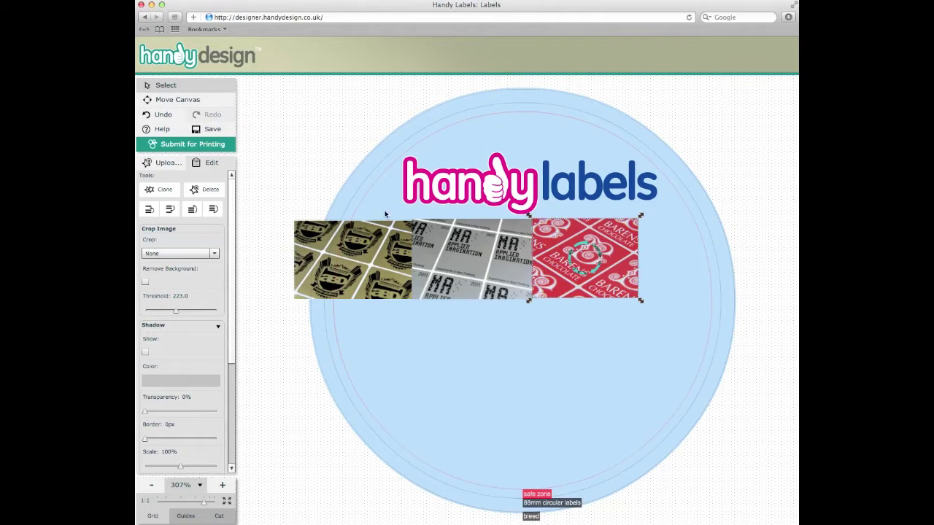
# Upload label4.jpg to the Uploaded images
pyautogui.click(311, 193)
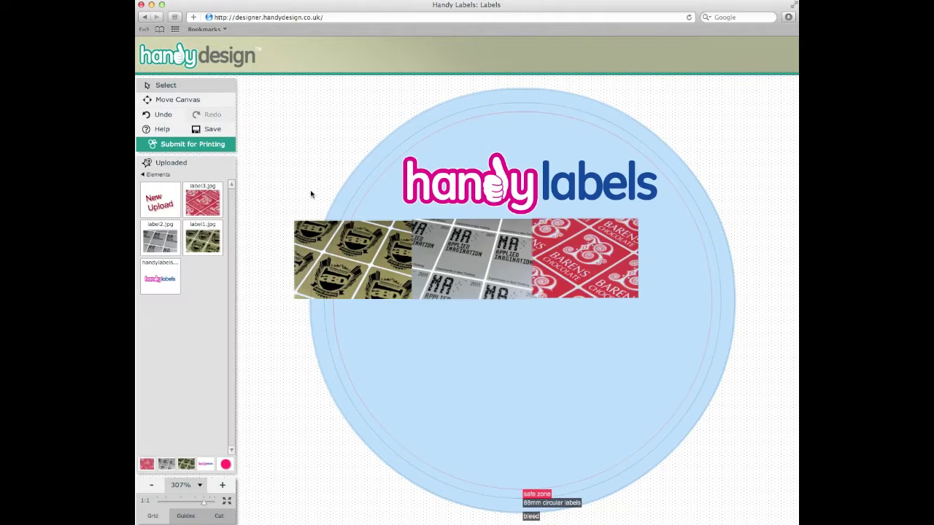
pyautogui.click(159, 207)
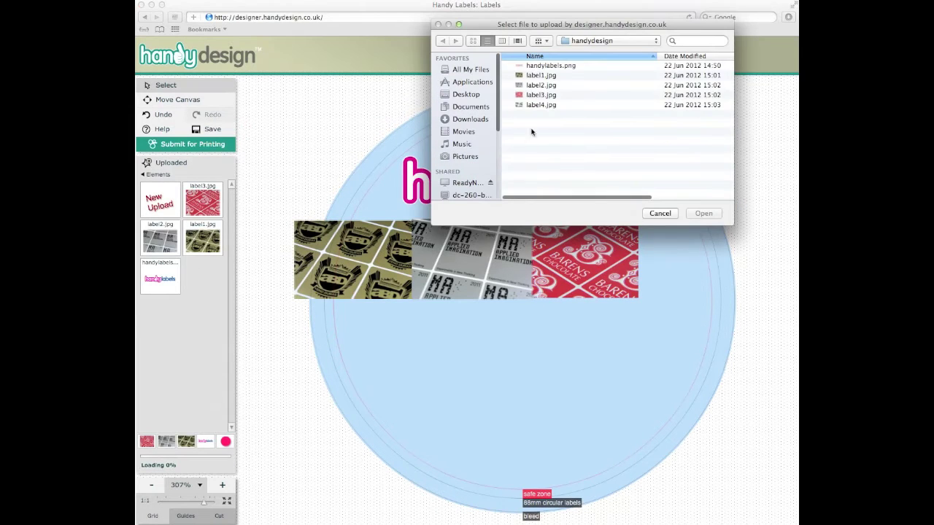
pyautogui.click(535, 106)
pyautogui.click(703, 213)
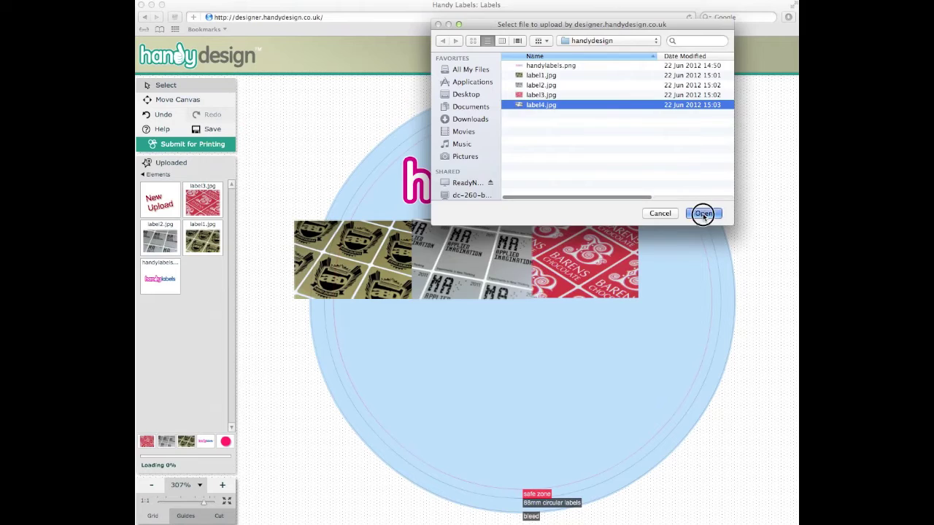
# Place the label4 photo, shrink it, and set it at the row's right end beside the red image
pyautogui.click(586, 315)
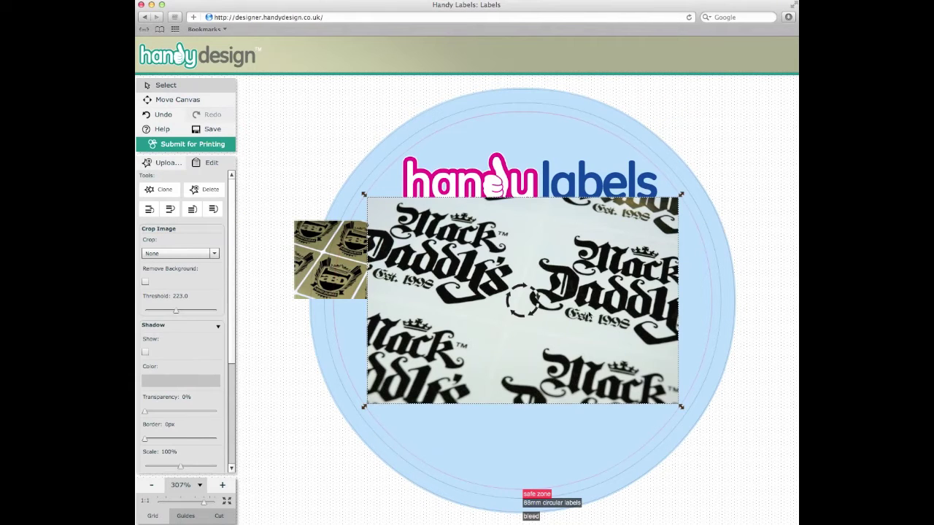
pyautogui.moveTo(682, 410); pyautogui.dragTo(520, 299)
pyautogui.moveTo(439, 276); pyautogui.dragTo(689, 295)
pyautogui.moveTo(790, 320); pyautogui.dragTo(760, 308)
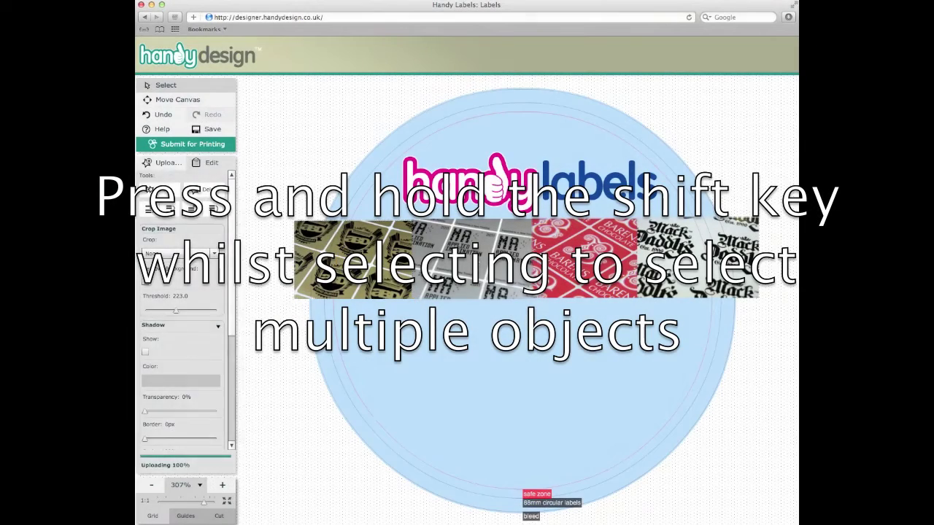
# Select all four photos, shrink them together inside the circle, and nudge the strip down
pyautogui.keyDown('shift'); pyautogui.click(521, 263); pyautogui.keyUp('shift')
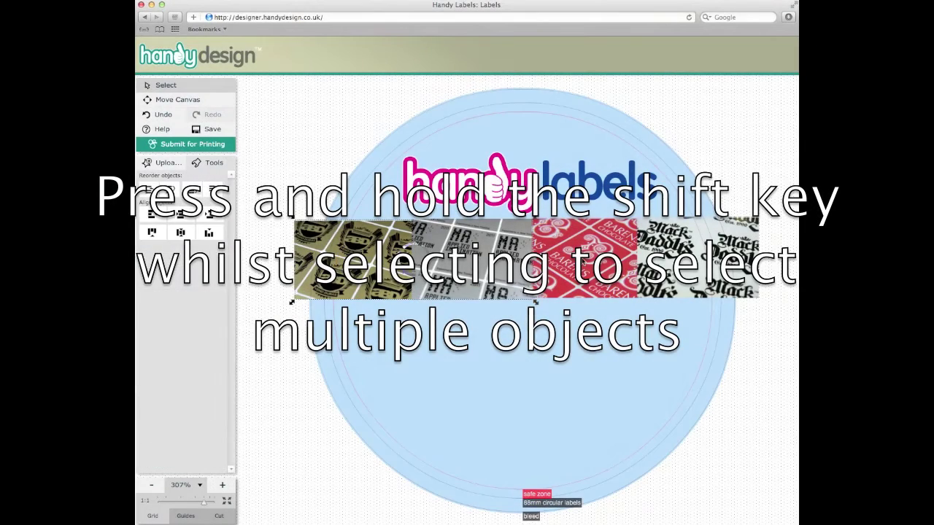
pyautogui.keyDown('shift'); pyautogui.click(576, 262); pyautogui.keyUp('shift')
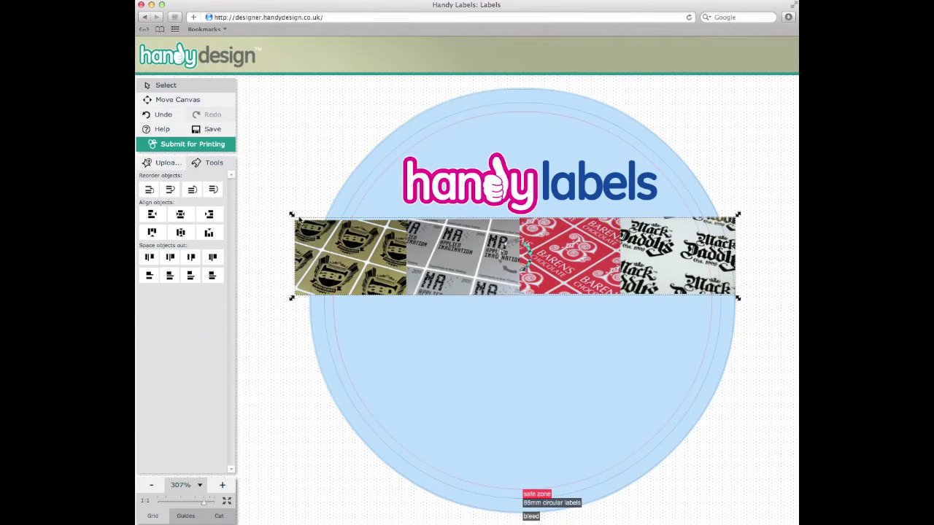
pyautogui.moveTo(297, 217); pyautogui.dragTo(305, 225)
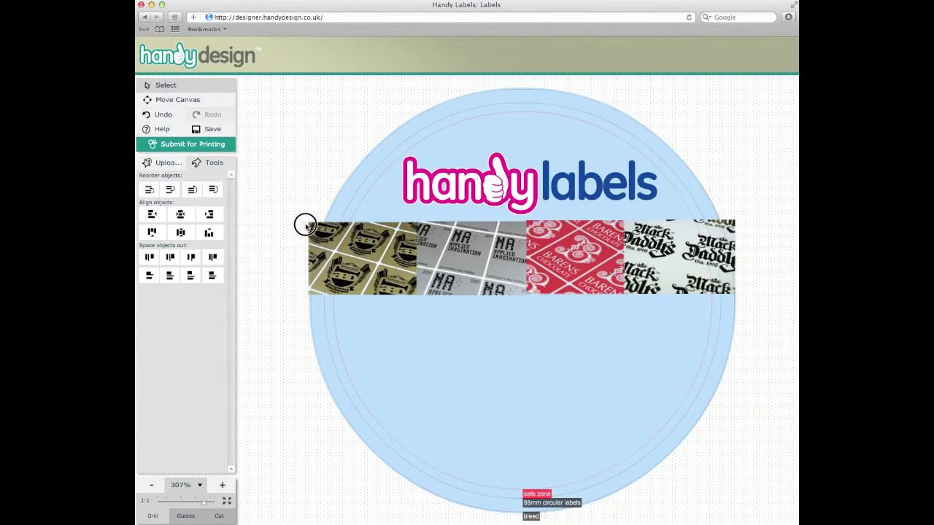
pyautogui.moveTo(566, 254); pyautogui.dragTo(568, 264)
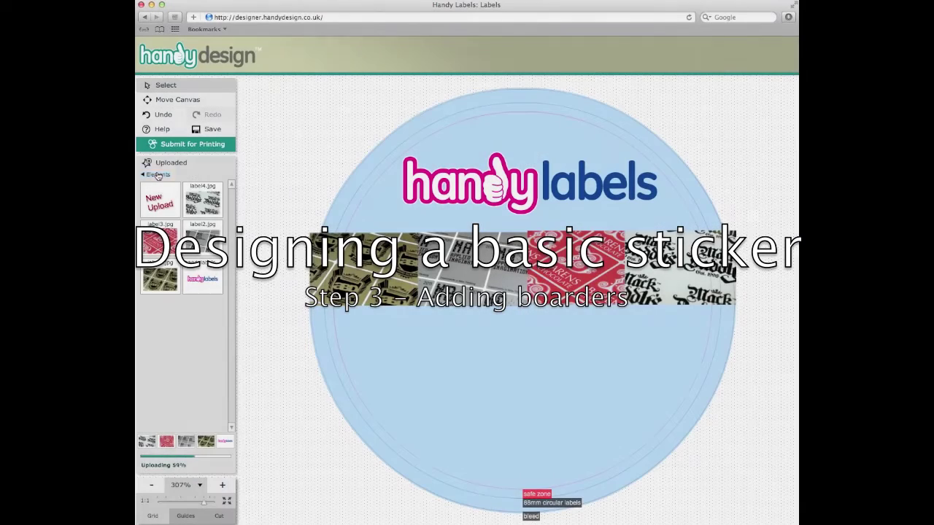
# Add a magenta rectangle from Elements > Basic Shapes
pyautogui.click(156, 174)
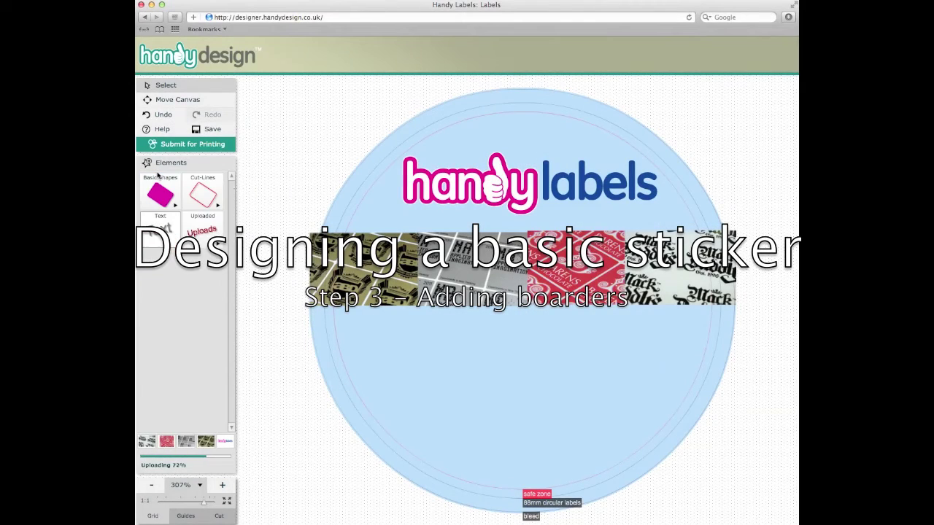
pyautogui.click(159, 194)
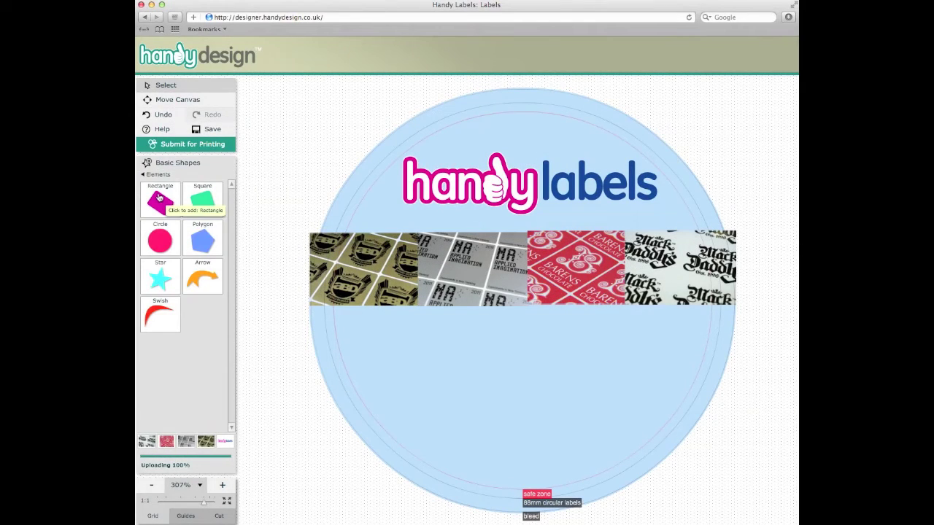
pyautogui.click(159, 210)
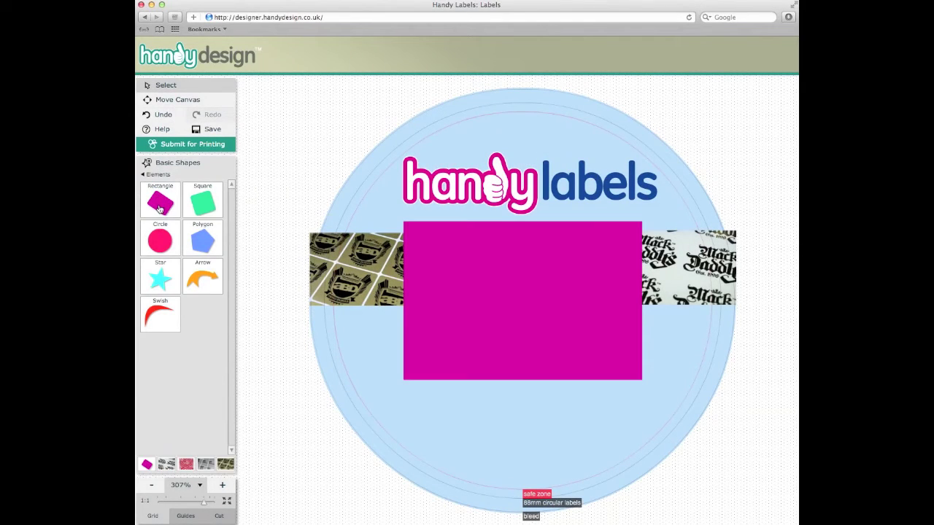
pyautogui.click(507, 269)
# Squash the rectangle into a thin bar spanning the photos' top edge
pyautogui.moveTo(523, 380); pyautogui.dragTo(509, 229)
pyautogui.moveTo(642, 228); pyautogui.dragTo(773, 226)
pyautogui.moveTo(677, 230); pyautogui.dragTo(583, 234)
pyautogui.moveTo(678, 233); pyautogui.dragTo(735, 233)
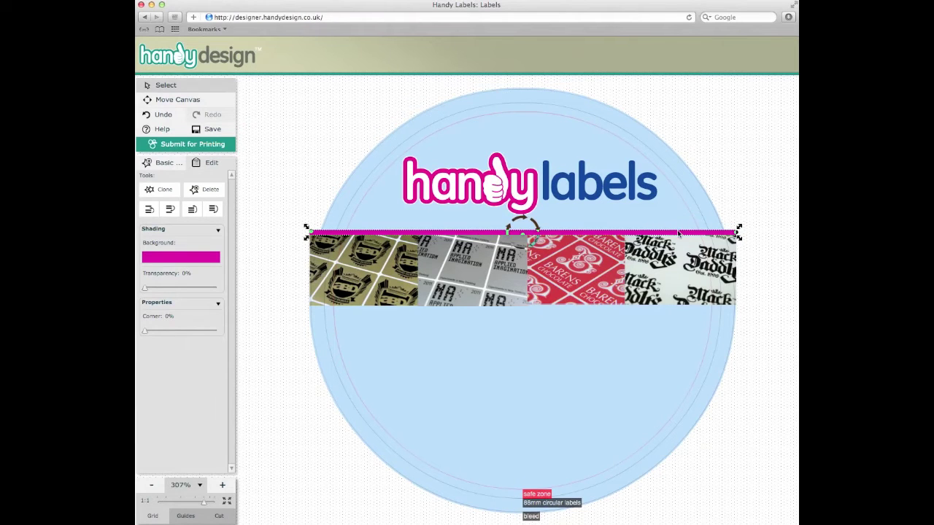
# Recolour the bar white with zero saturation and clone it onto the strip's bottom edge
pyautogui.click(187, 258)
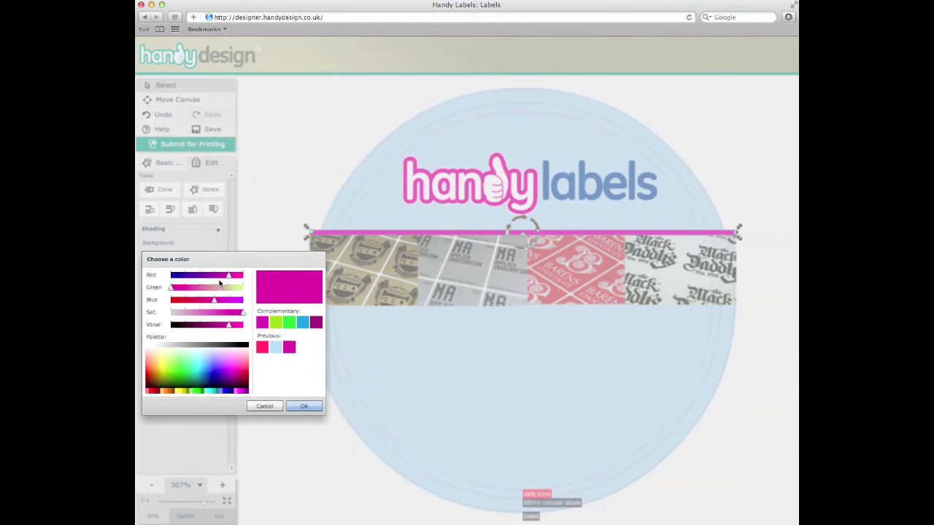
pyautogui.moveTo(229, 280)
pyautogui.mouseDown()
pyautogui.moveTo(202, 274)
pyautogui.moveTo(241, 286)
pyautogui.mouseUp()
pyautogui.click(179, 290)
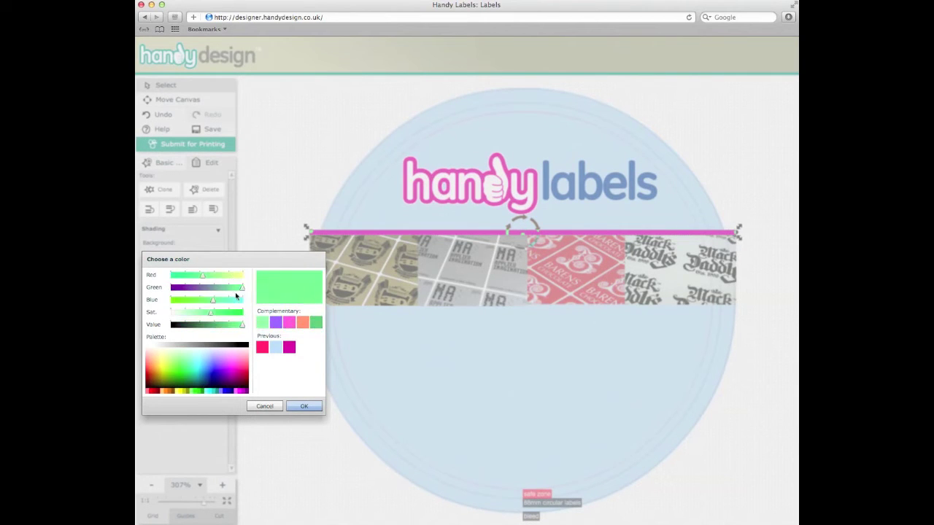
pyautogui.moveTo(212, 315); pyautogui.dragTo(167, 314)
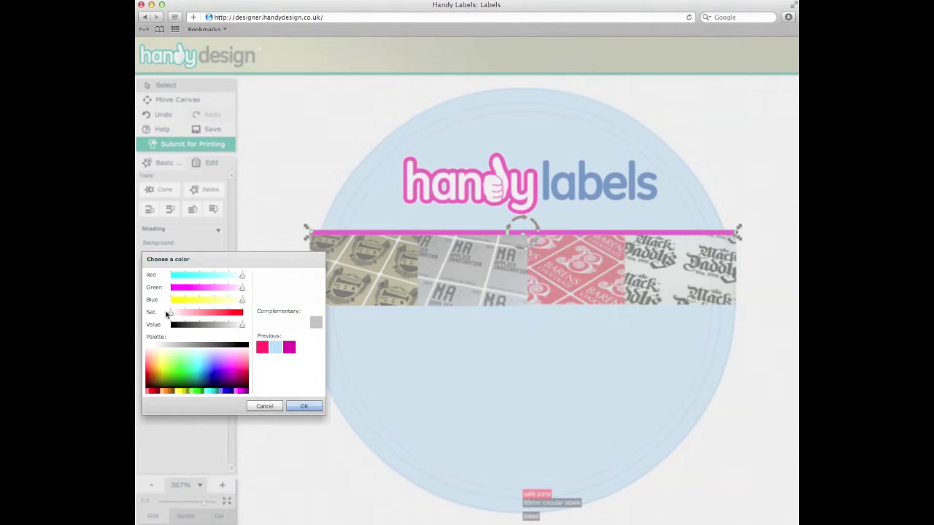
pyautogui.click(304, 406)
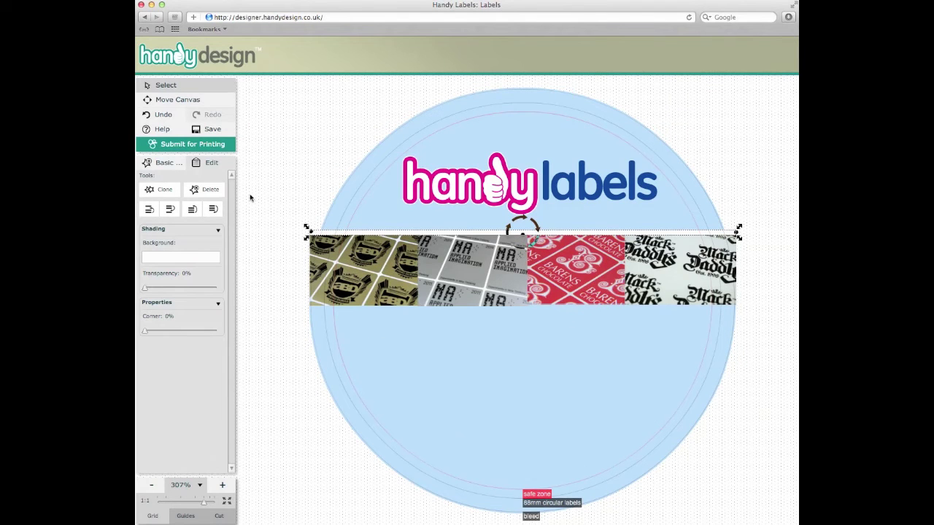
pyautogui.click(165, 192)
pyautogui.moveTo(377, 234); pyautogui.dragTo(375, 305)
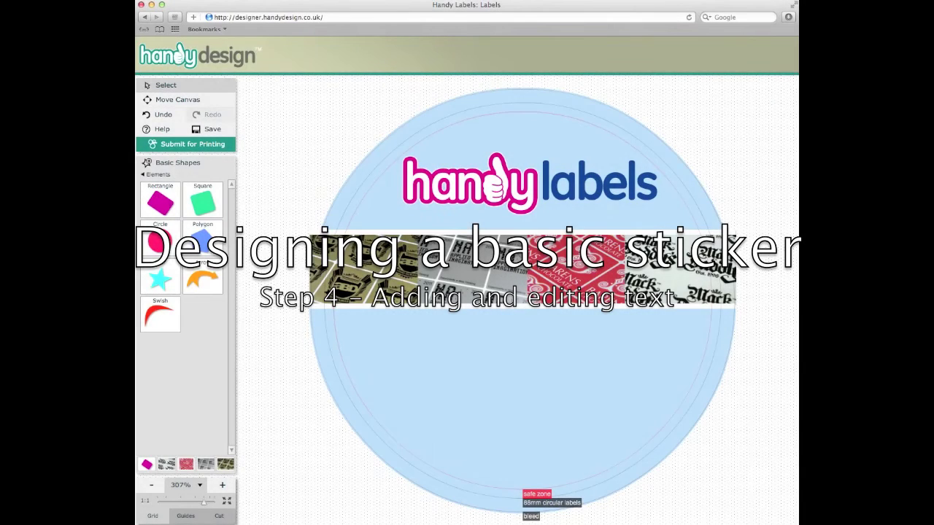
# Add a text element in Arial Black and move it below the photo strip
pyautogui.click(157, 175)
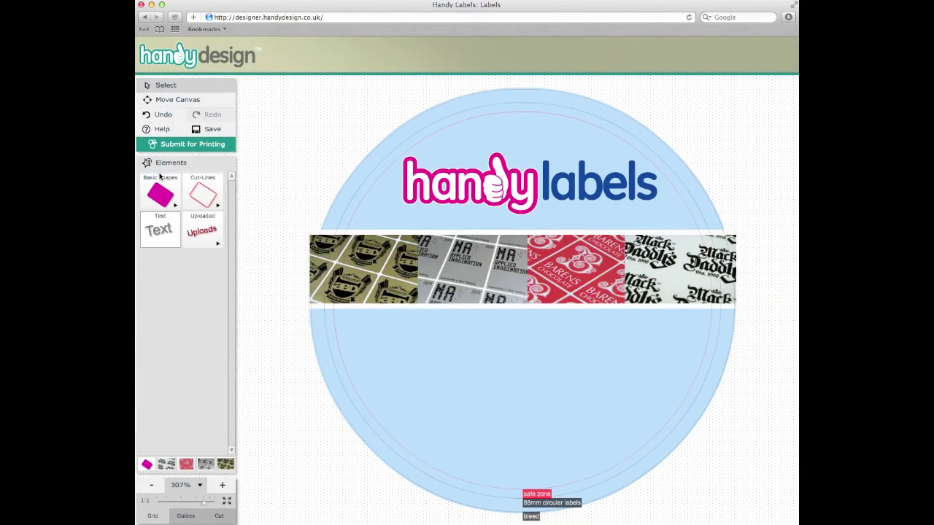
pyautogui.click(165, 238)
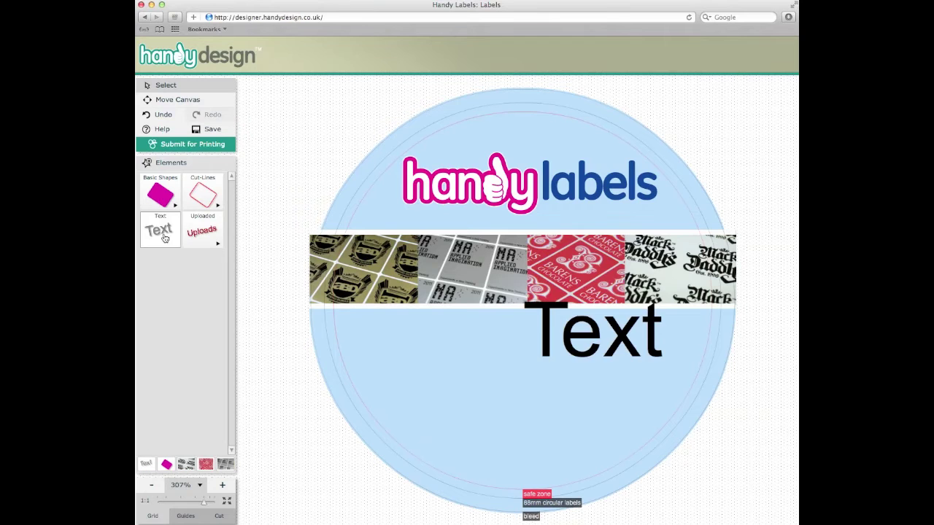
pyautogui.click(573, 341)
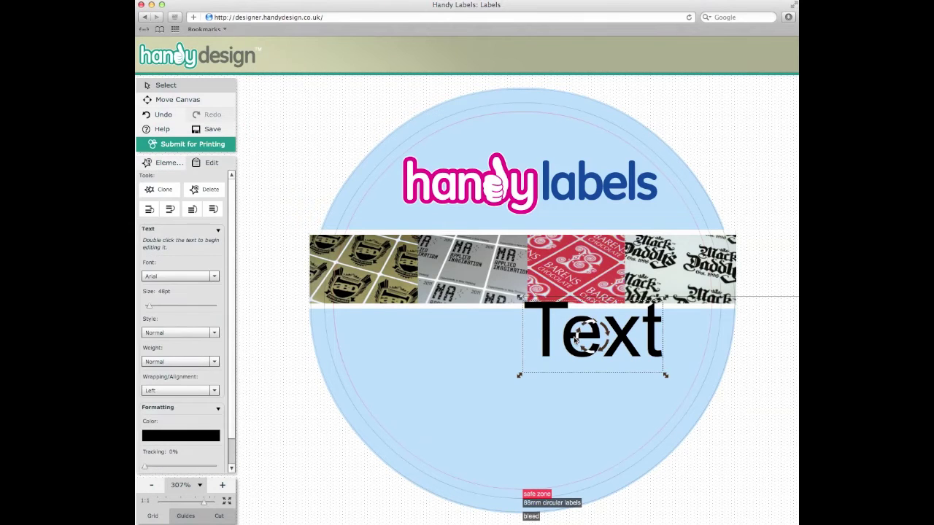
pyautogui.click(186, 278)
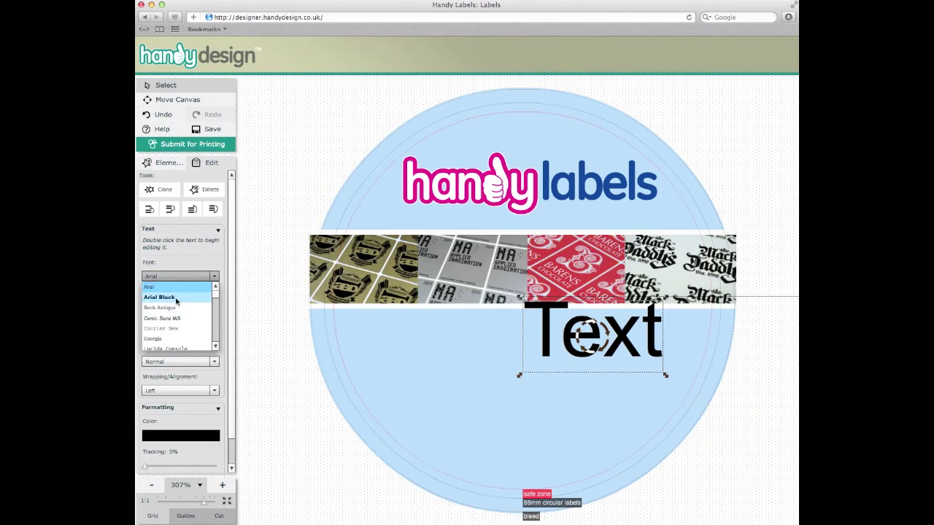
pyautogui.click(176, 298)
pyautogui.moveTo(543, 335); pyautogui.dragTo(442, 359)
pyautogui.doubleClick(461, 361)
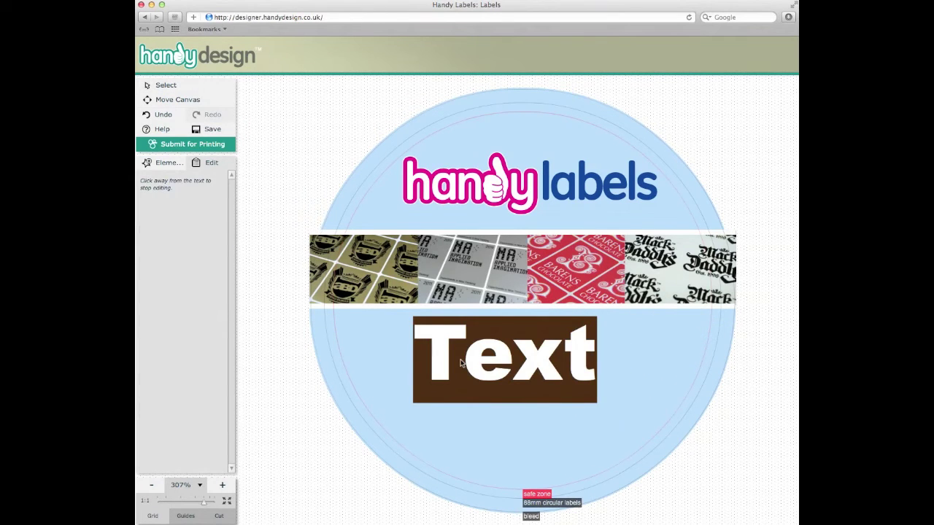
pyautogui.write('t. ')
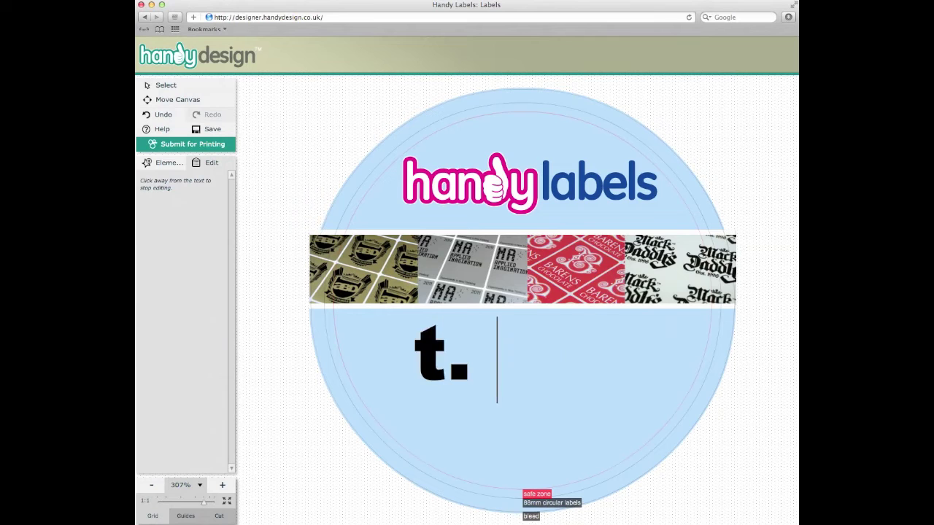
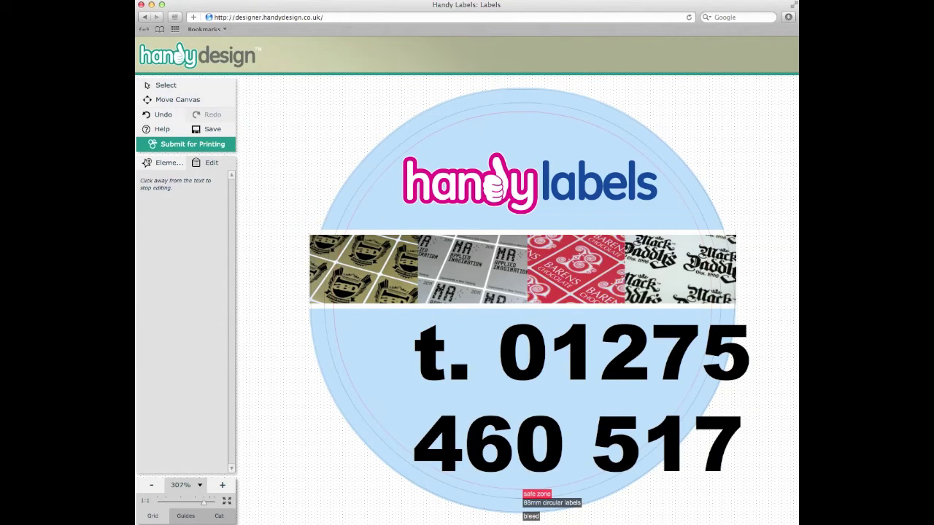
pyautogui.click(165, 86)
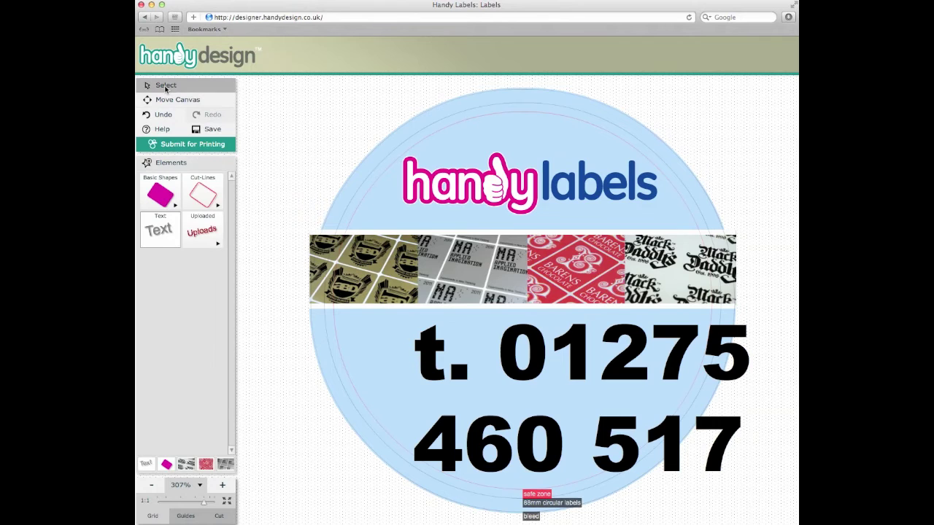
# Shrink the phone number and widen it so it fits on one line
pyautogui.click(509, 357)
pyautogui.moveTo(755, 493); pyautogui.dragTo(581, 431)
pyautogui.moveTo(657, 324); pyautogui.dragTo(787, 325)
pyautogui.moveTo(646, 349); pyautogui.dragTo(581, 346)
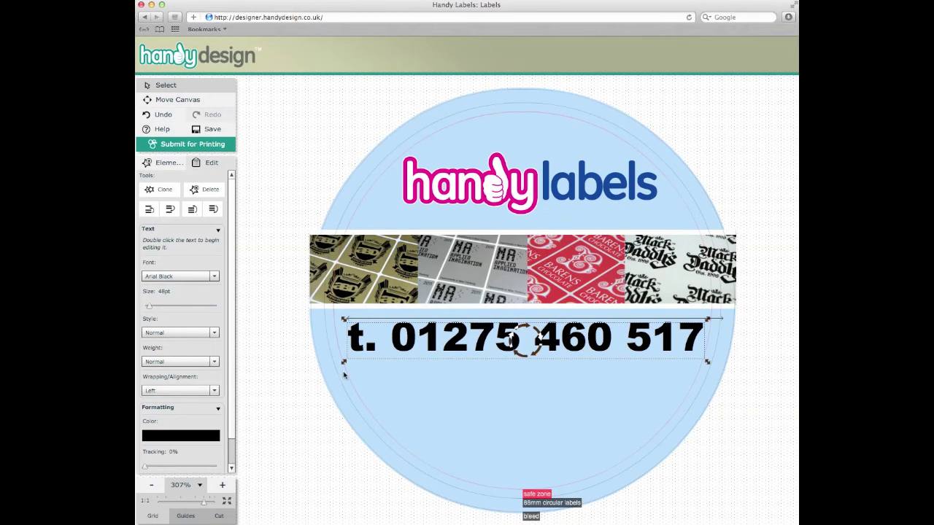
# Colour the phone number dark blue and centre it beneath the photo strip
pyautogui.click(186, 436)
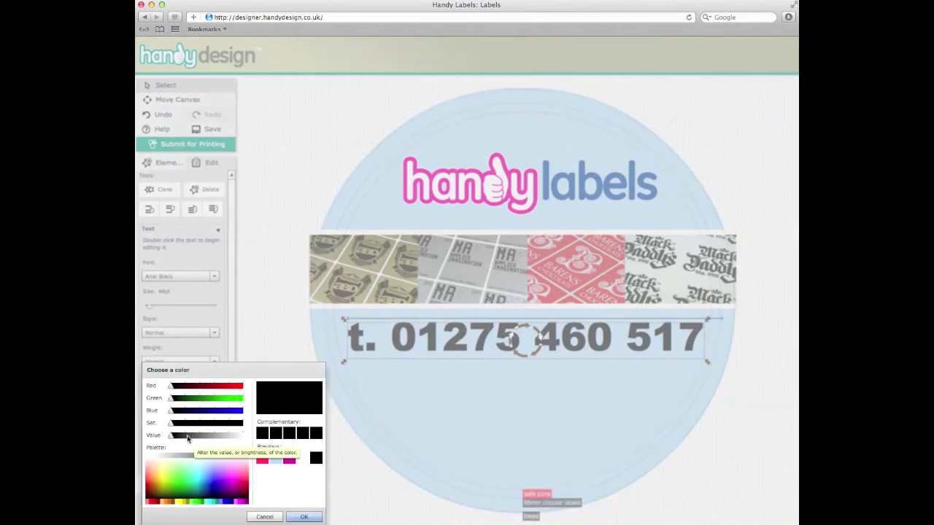
pyautogui.moveTo(171, 412); pyautogui.dragTo(192, 389)
pyautogui.moveTo(217, 425); pyautogui.dragTo(225, 422)
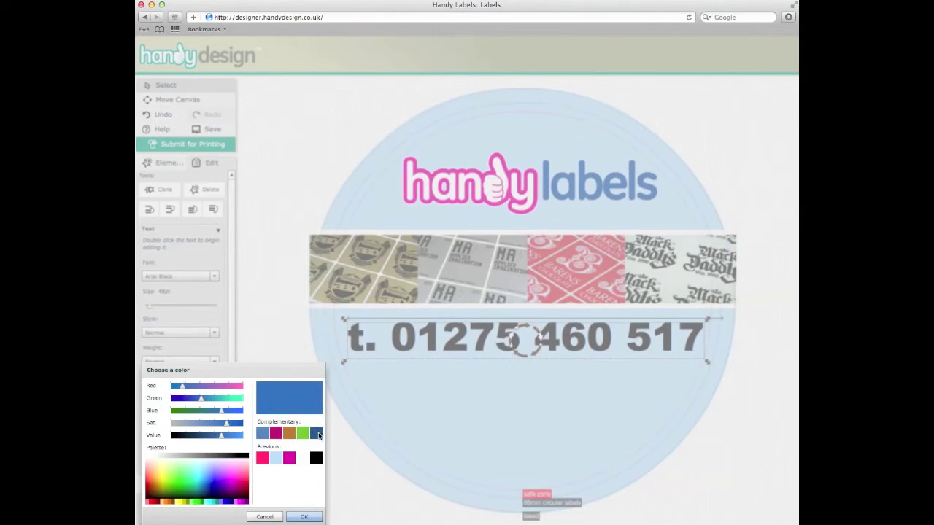
pyautogui.click(318, 435)
pyautogui.click(314, 515)
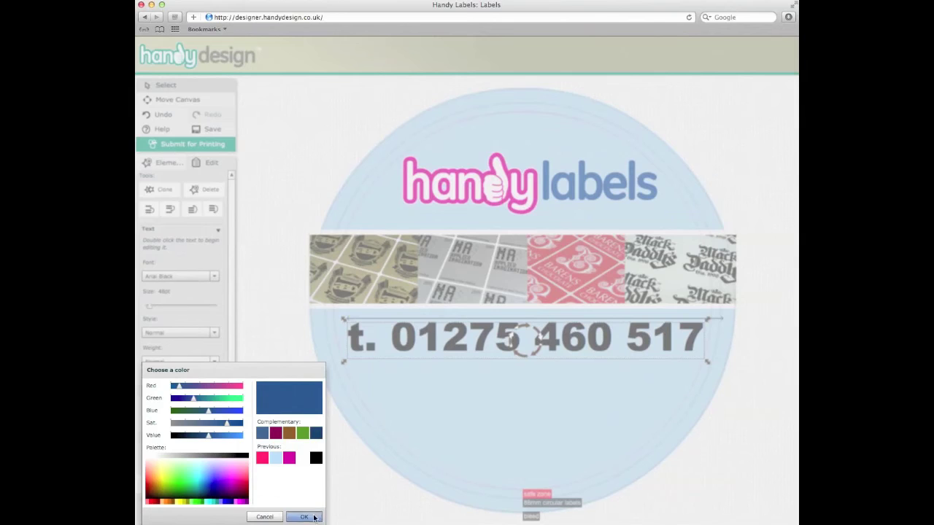
pyautogui.moveTo(708, 362); pyautogui.dragTo(656, 356)
pyautogui.moveTo(540, 346); pyautogui.dragTo(560, 347)
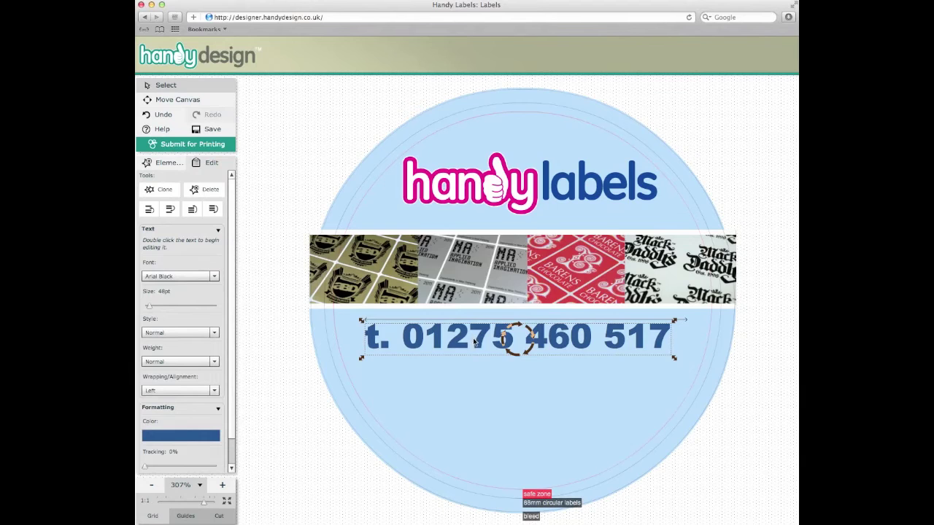
# Copy the phone number below itself and change the copy to 'Quality Labels & Stickers'
pyautogui.moveTo(474, 341); pyautogui.dragTo(486, 375)
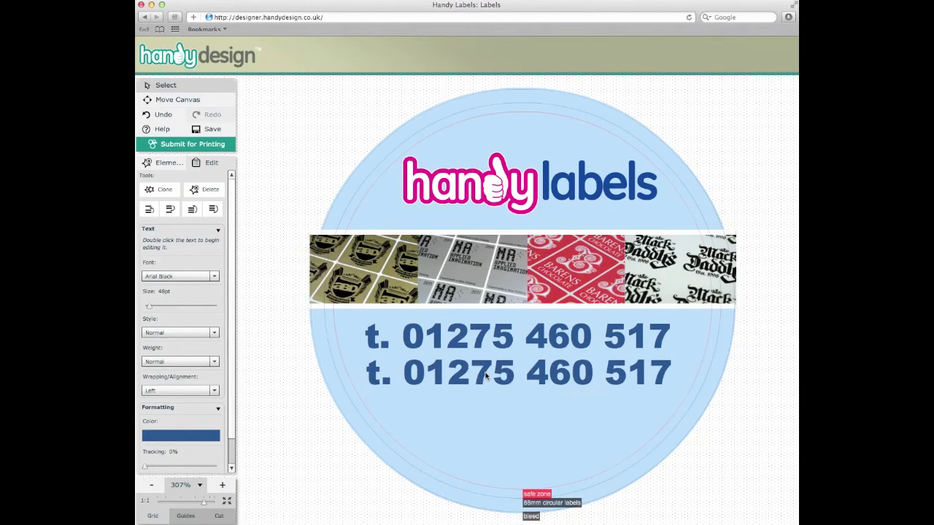
pyautogui.doubleClick(486, 375)
pyautogui.write('Label')
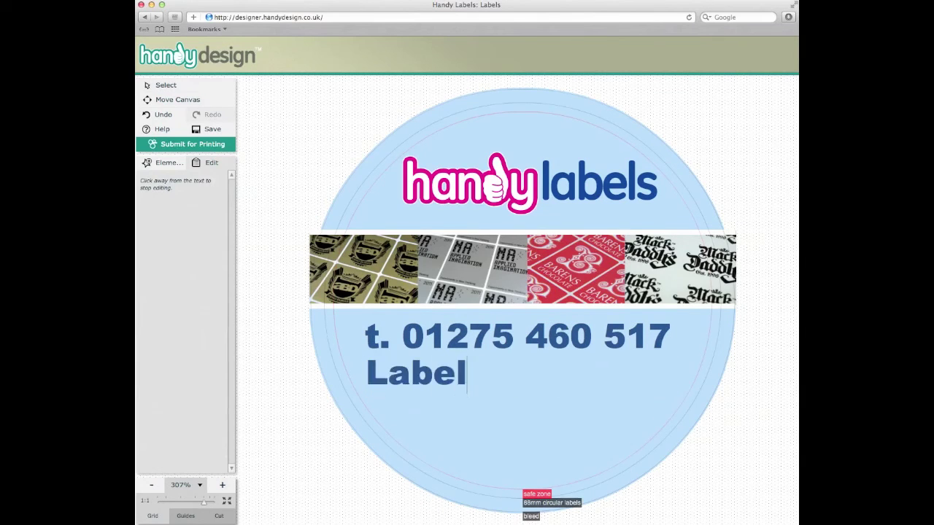
pyautogui.write('s & ')
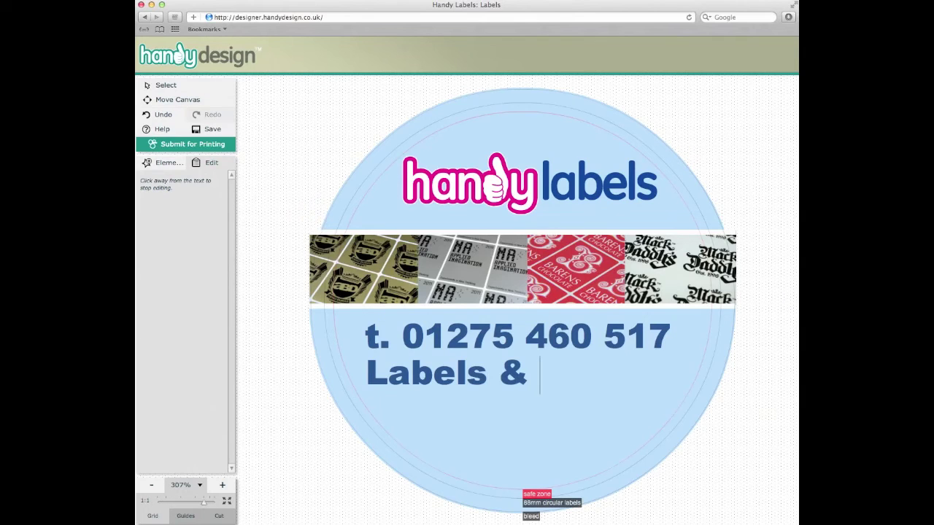
pyautogui.write('Stickers')
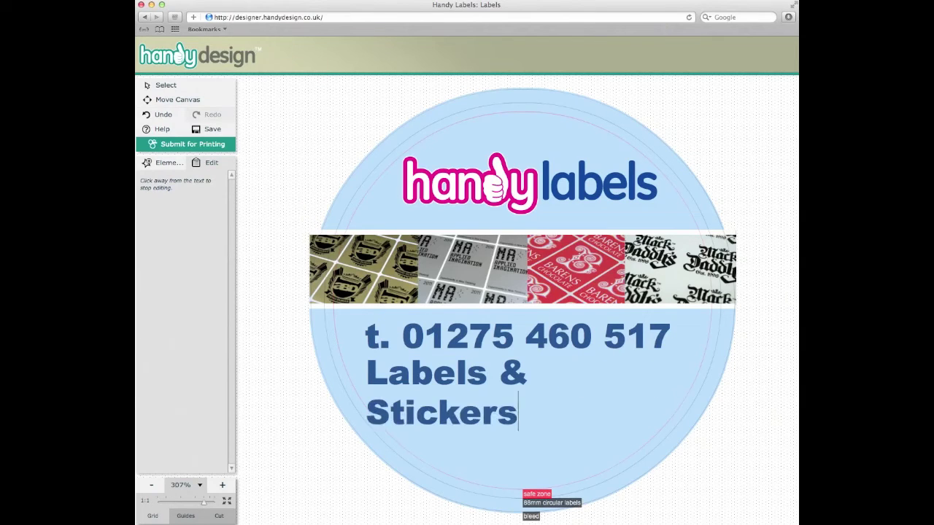
pyautogui.click(368, 372)
pyautogui.write('Quality')
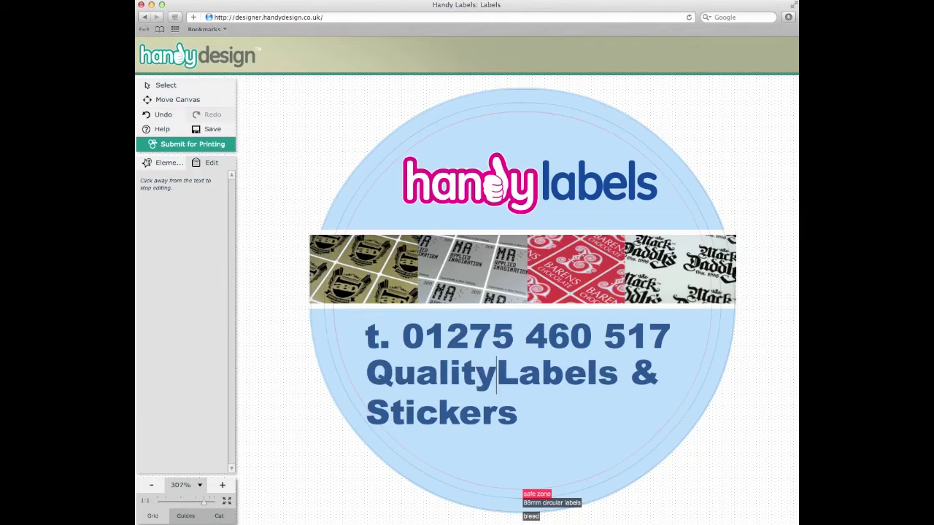